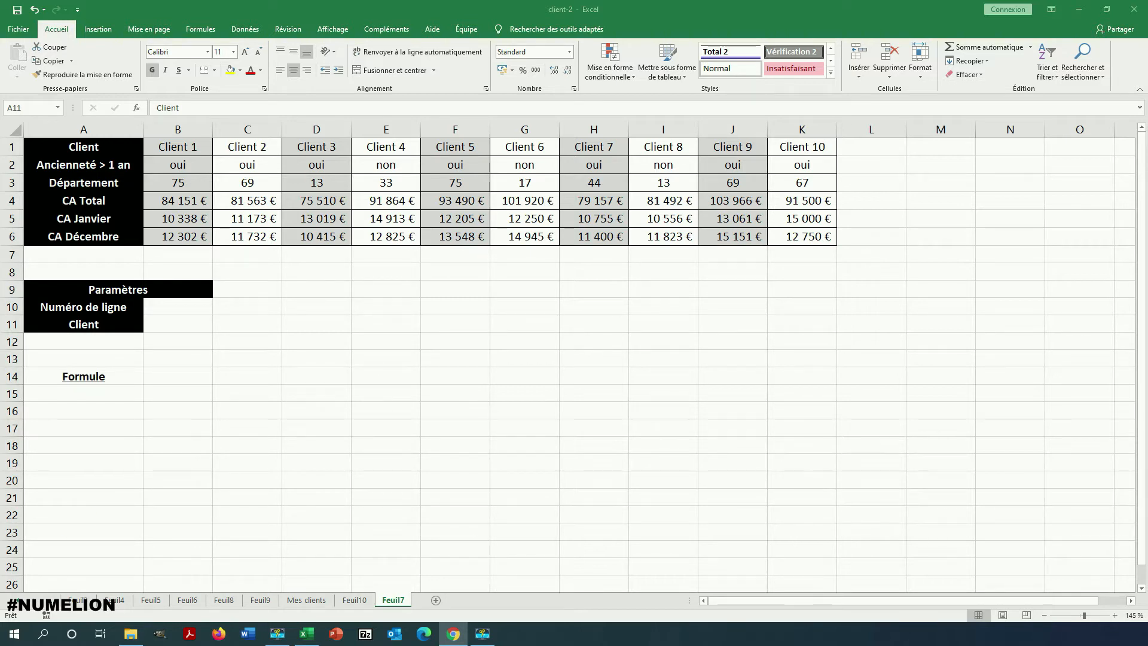
click(138, 396)
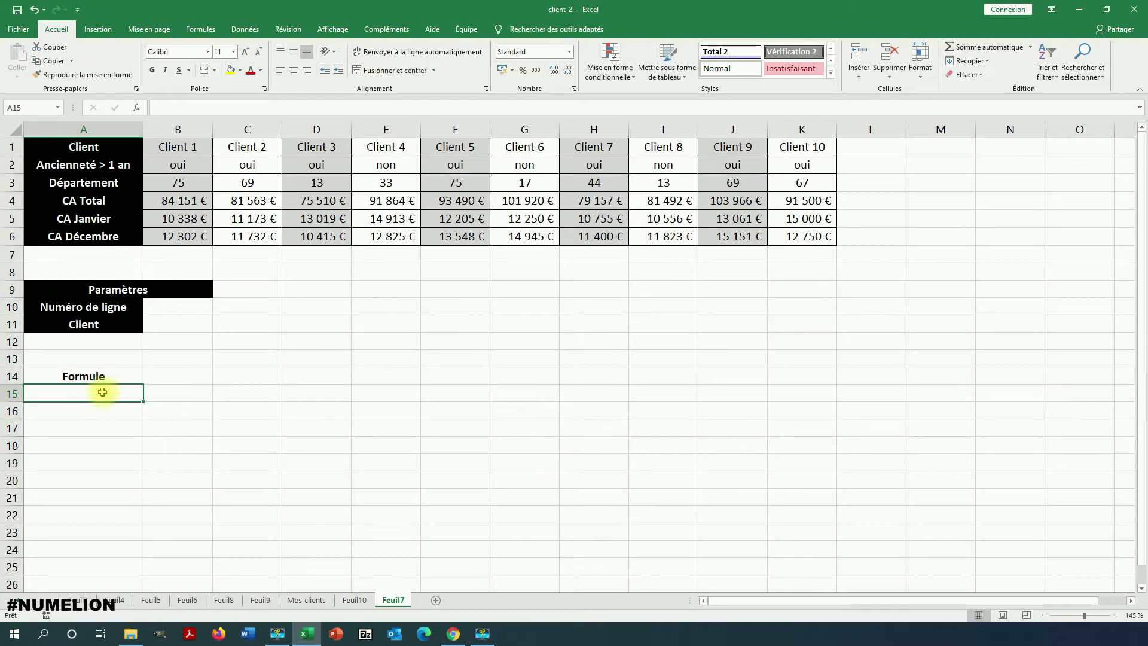
text(=)
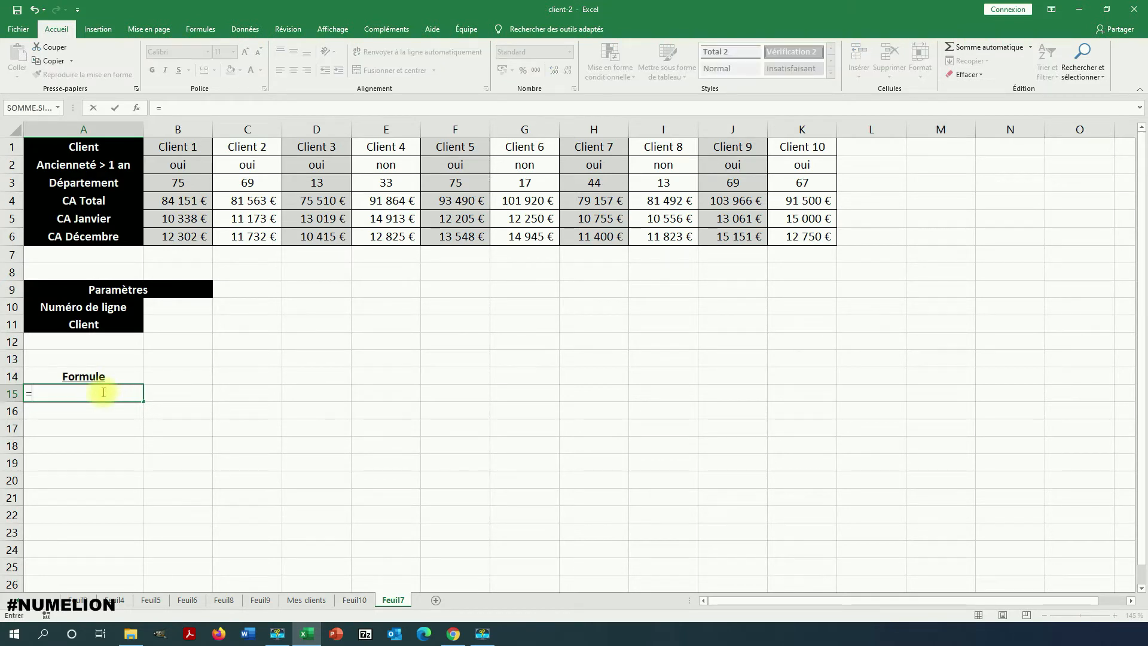
text(RECHE)
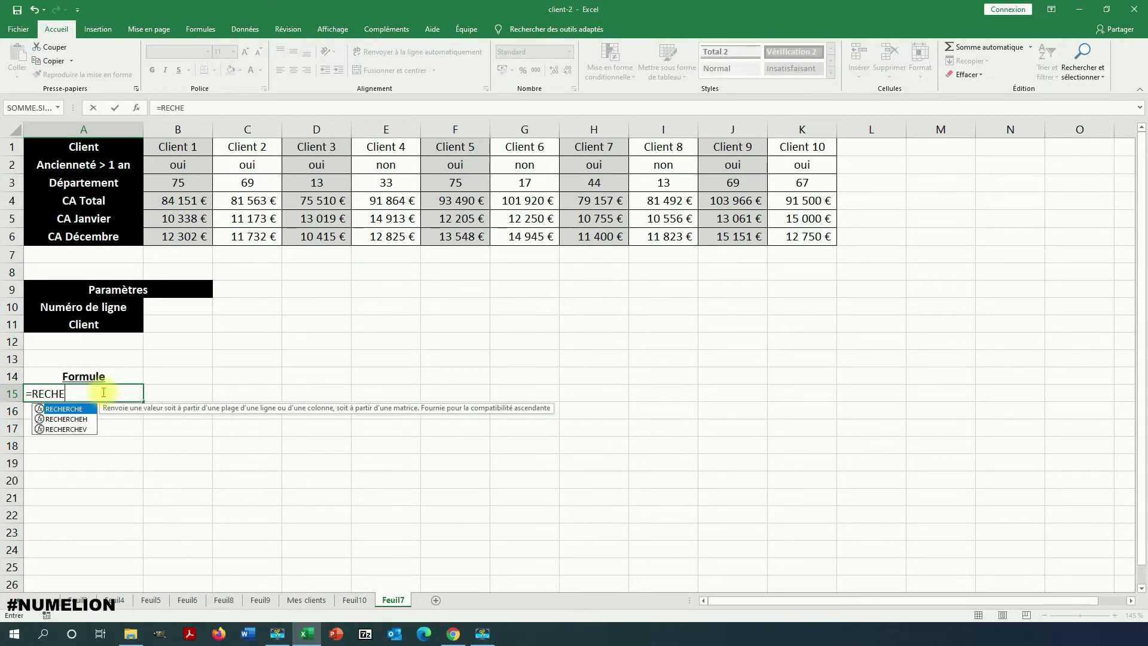
text(RCHEH)
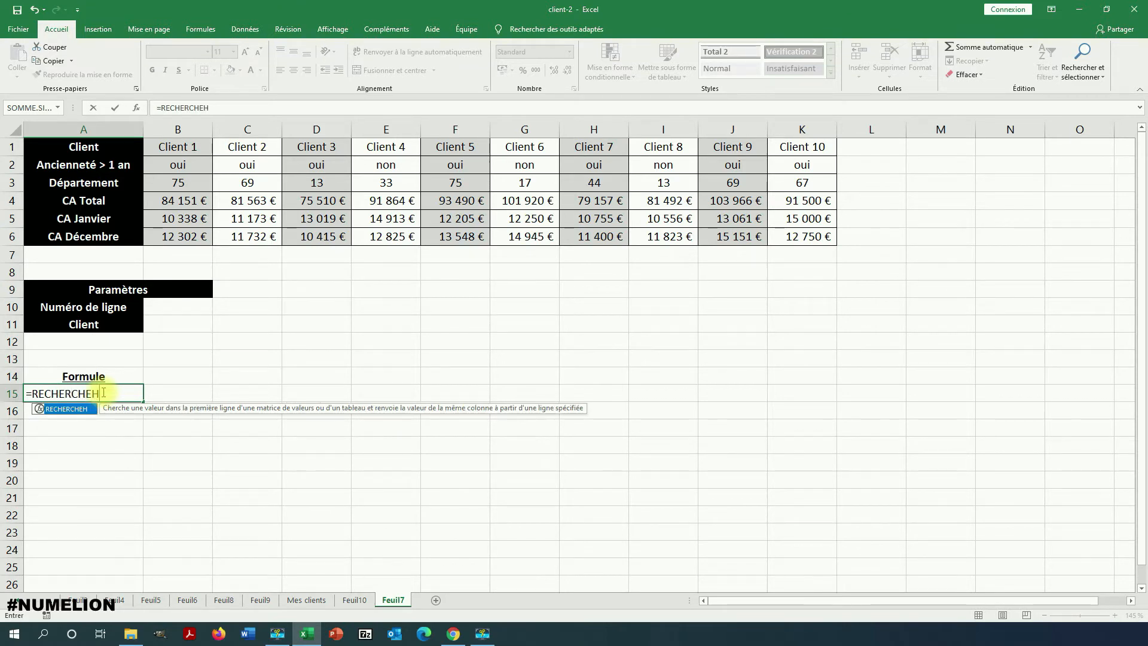
text(()
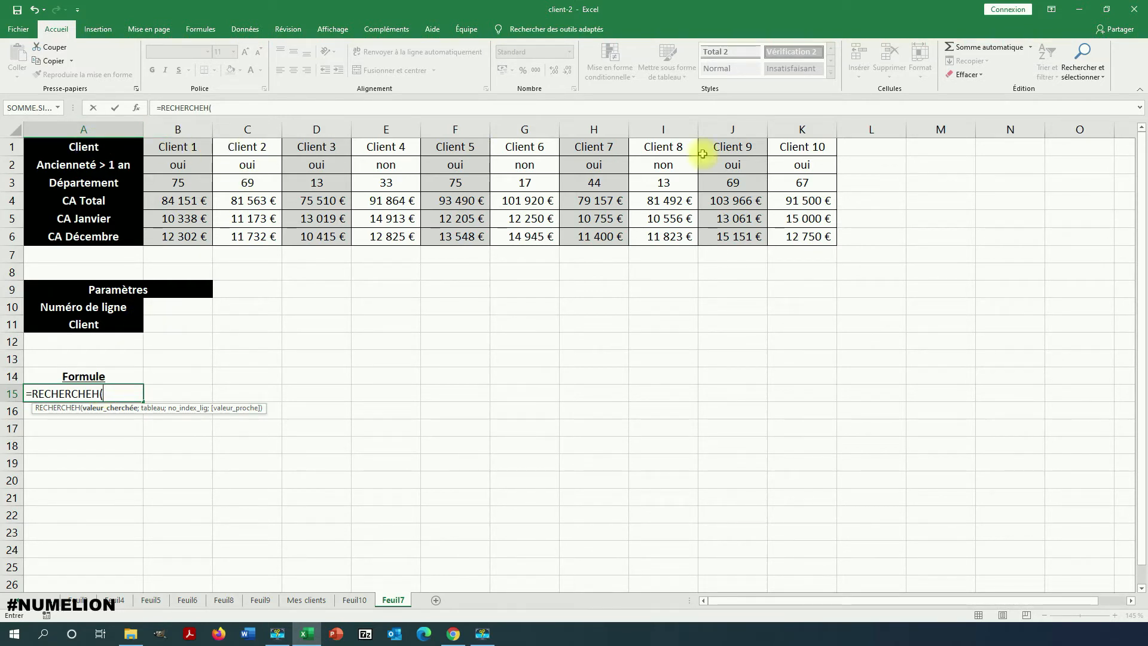
text(")
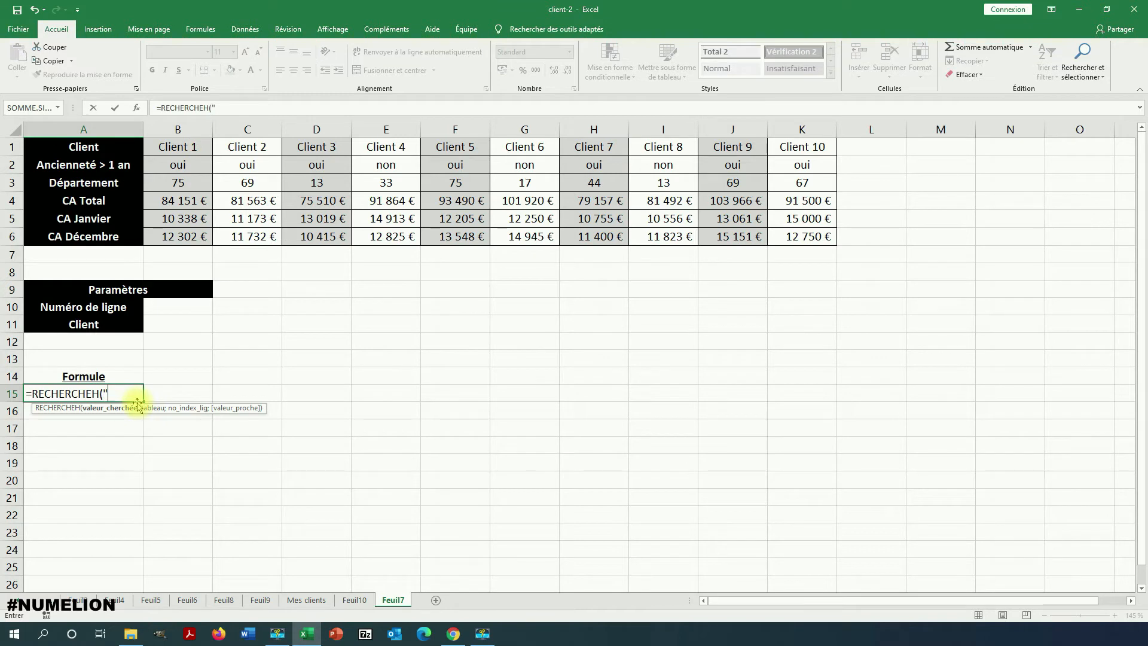
text(Client 2")
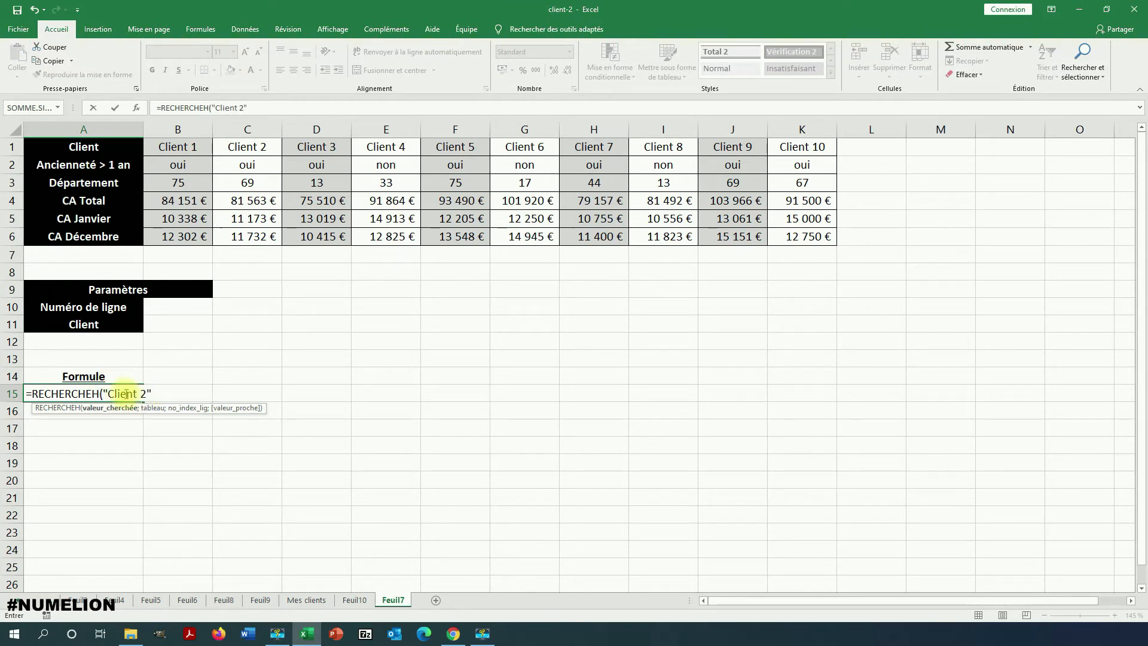
text(;)
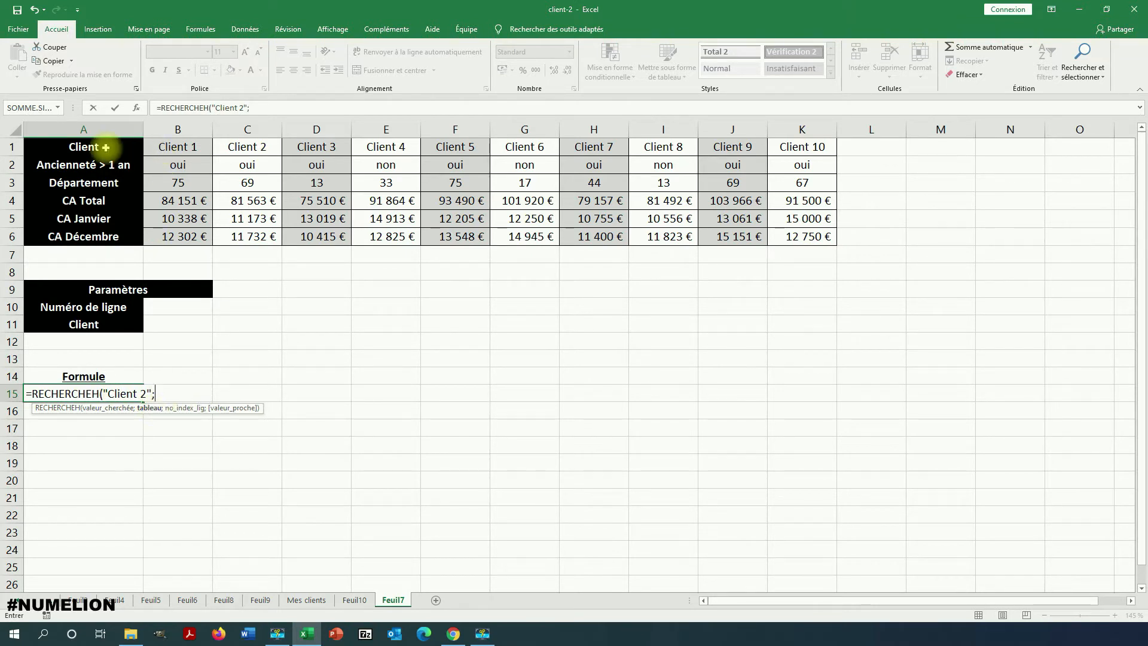
drag(162, 148, 785, 234)
text(;)
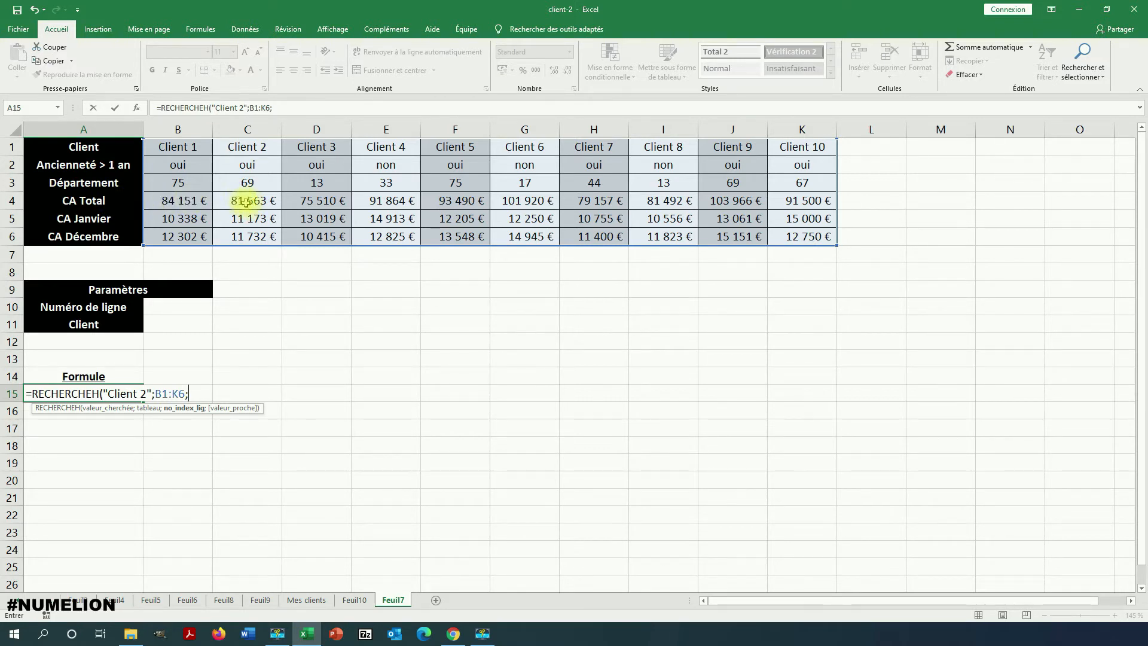
click(11, 200)
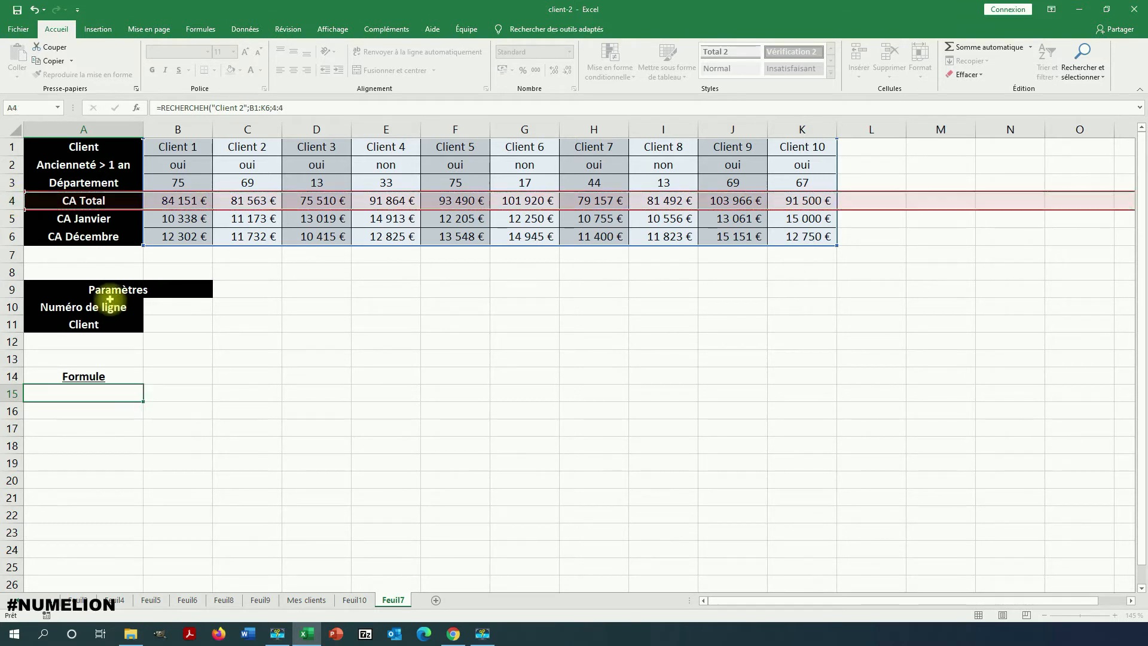
key(Escape)
Enter =RECHERCHEH("Client 2";B1:K6;4;FAUX) in cell A15 to look up Client 2's total revenue with an exact match.
double_click(116, 393)
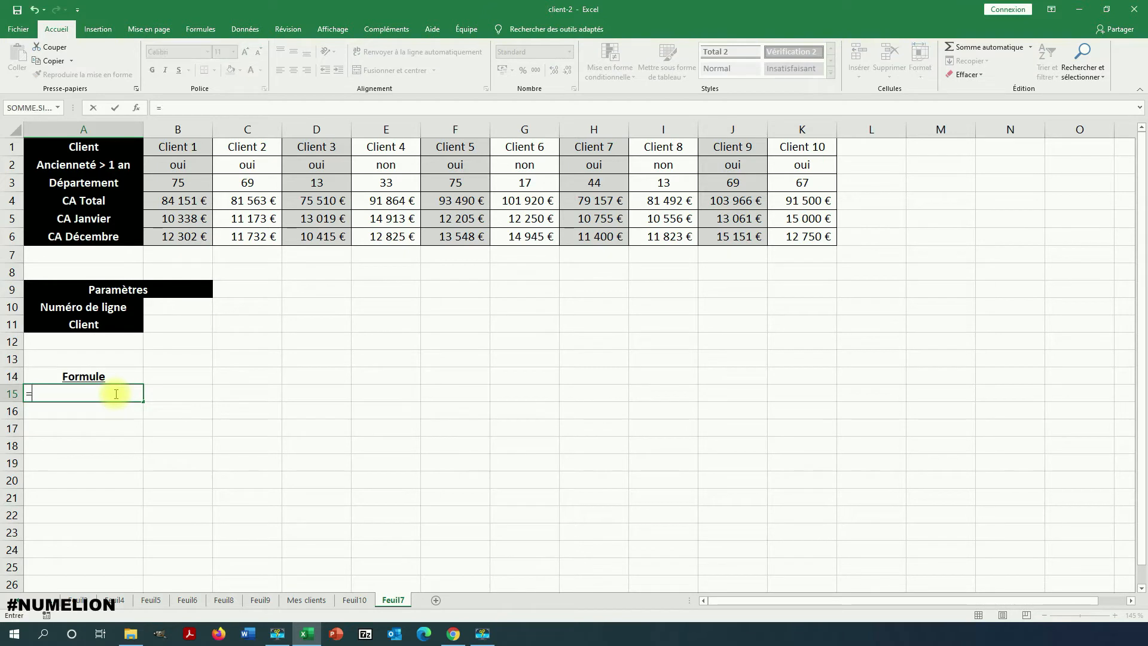
text(=RECH)
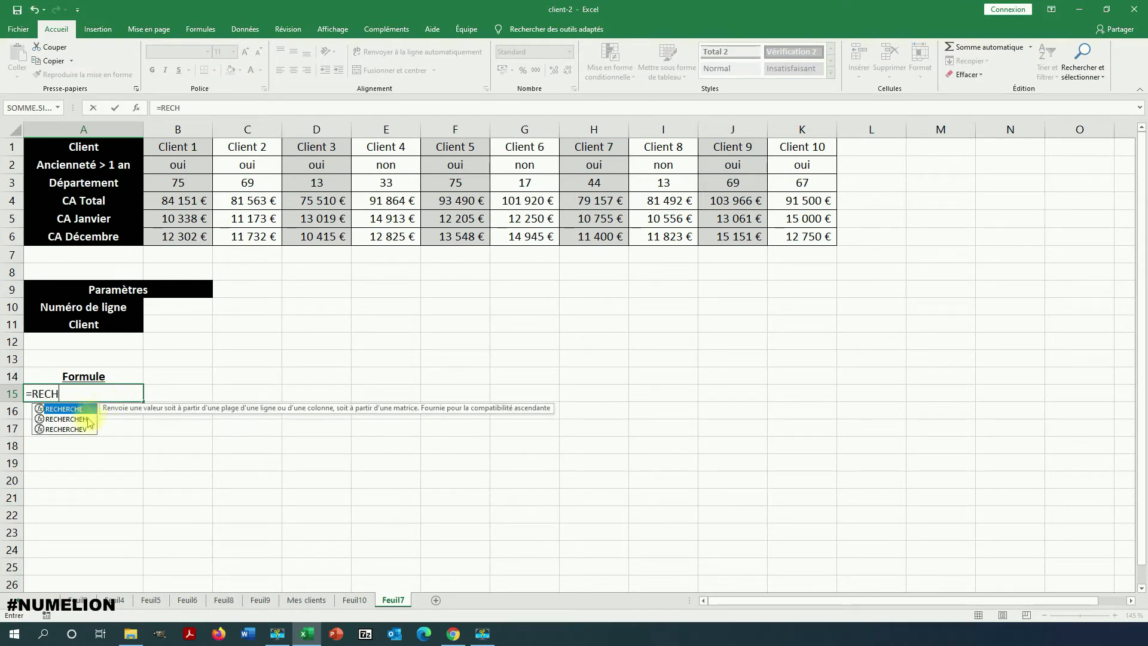
text(ERCHEH("Client)
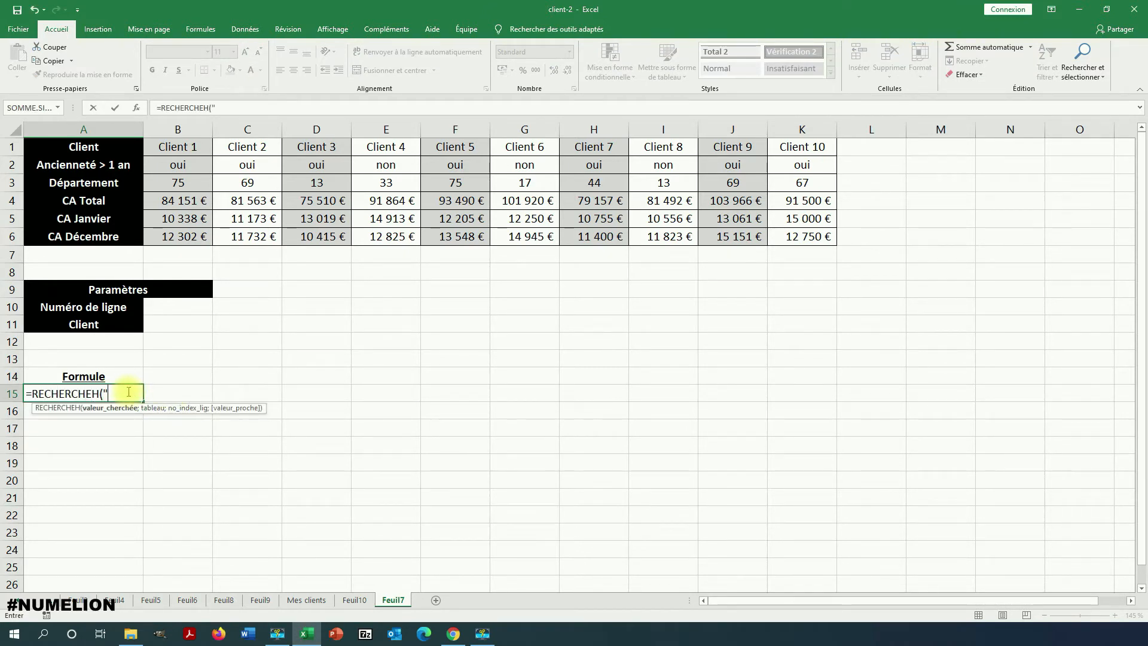
text( 2";)
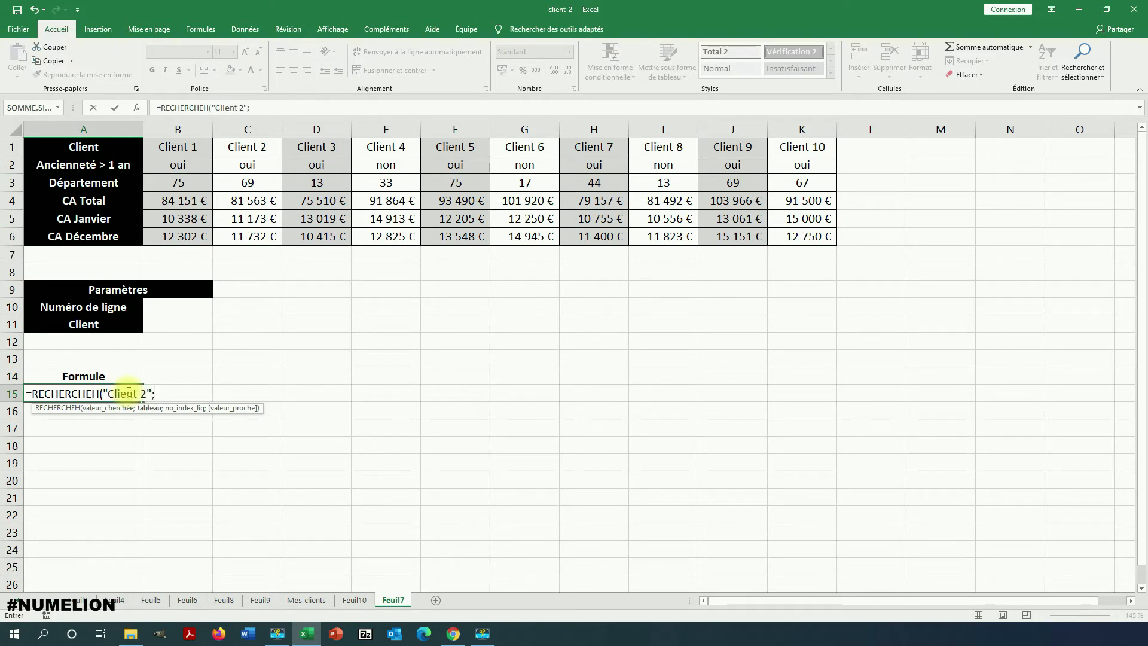
drag(177, 147, 801, 236)
text(;)
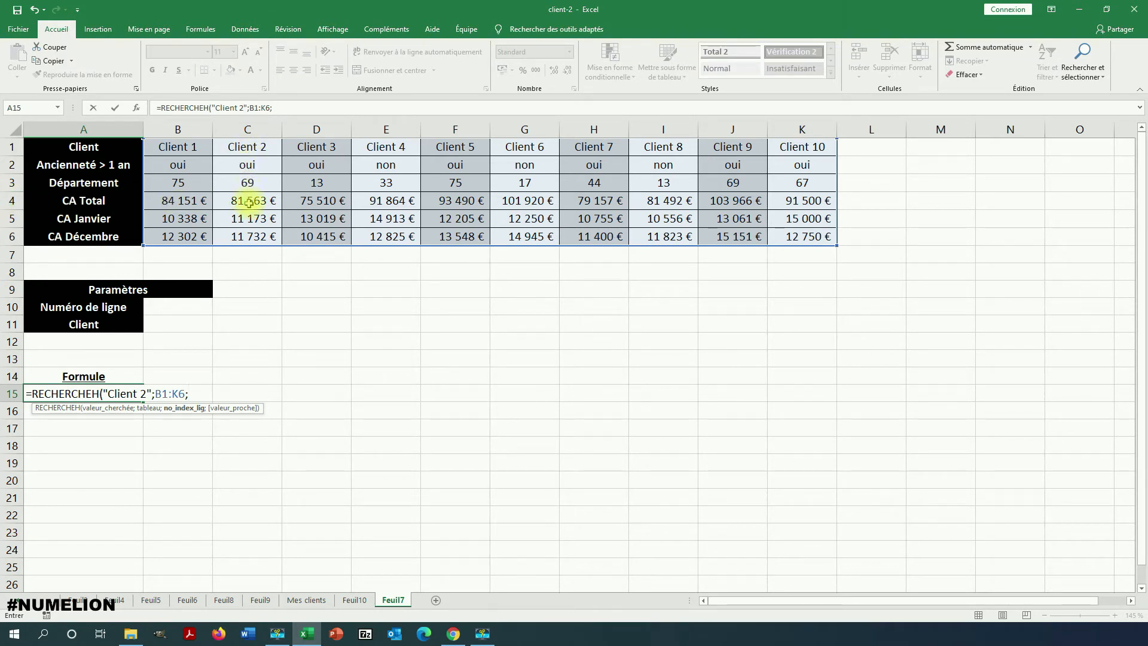
text(4;)
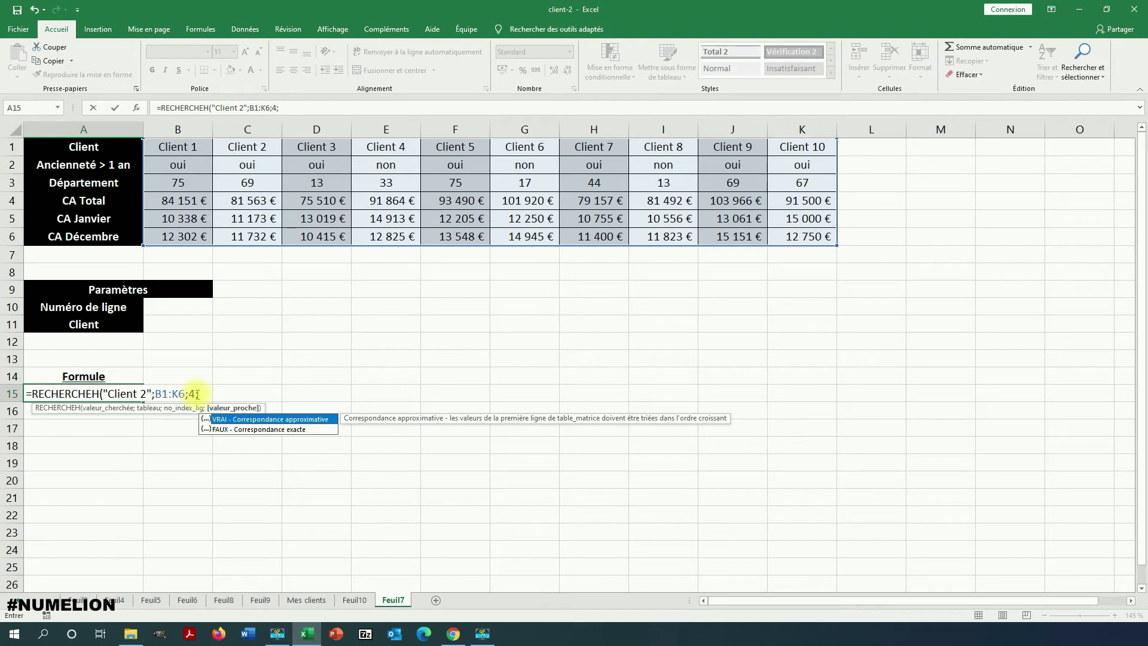
text(FAUX)
text())
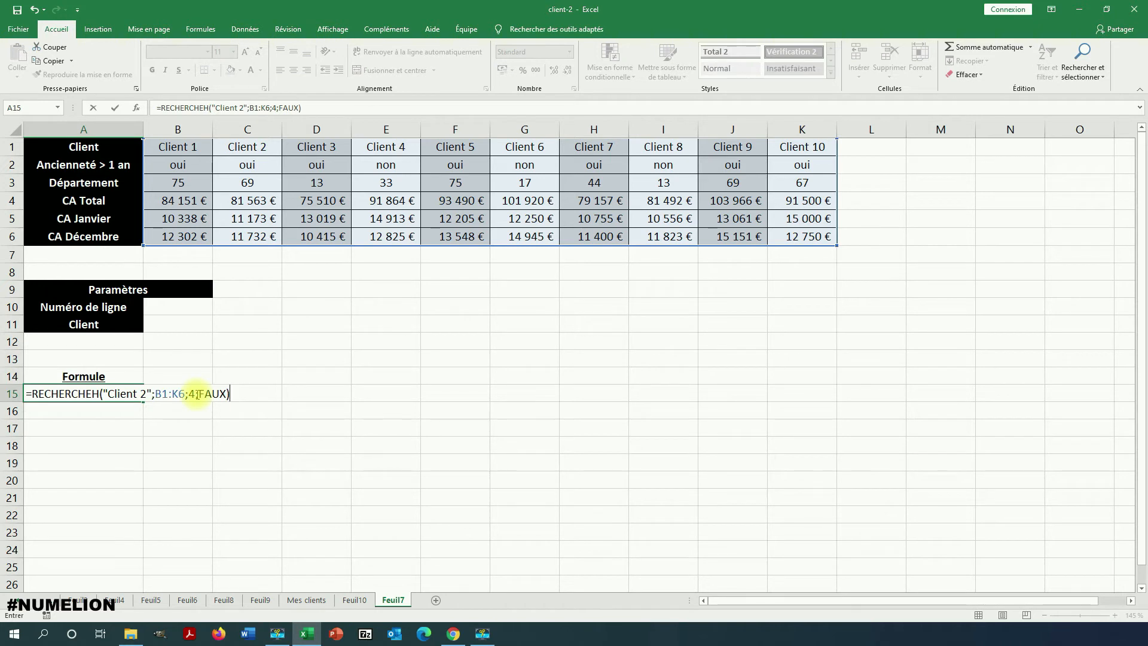
key(Return)
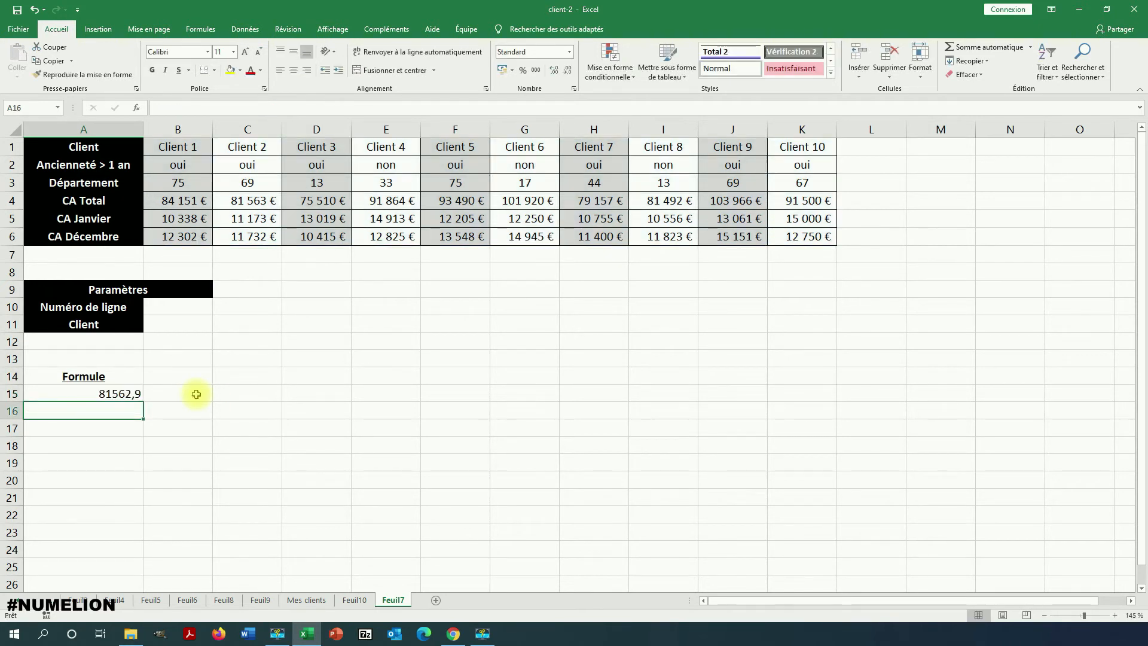
Change the row index in the A15 RECHERCHEH formula to 3 so it looks up the client's department.
click(88, 393)
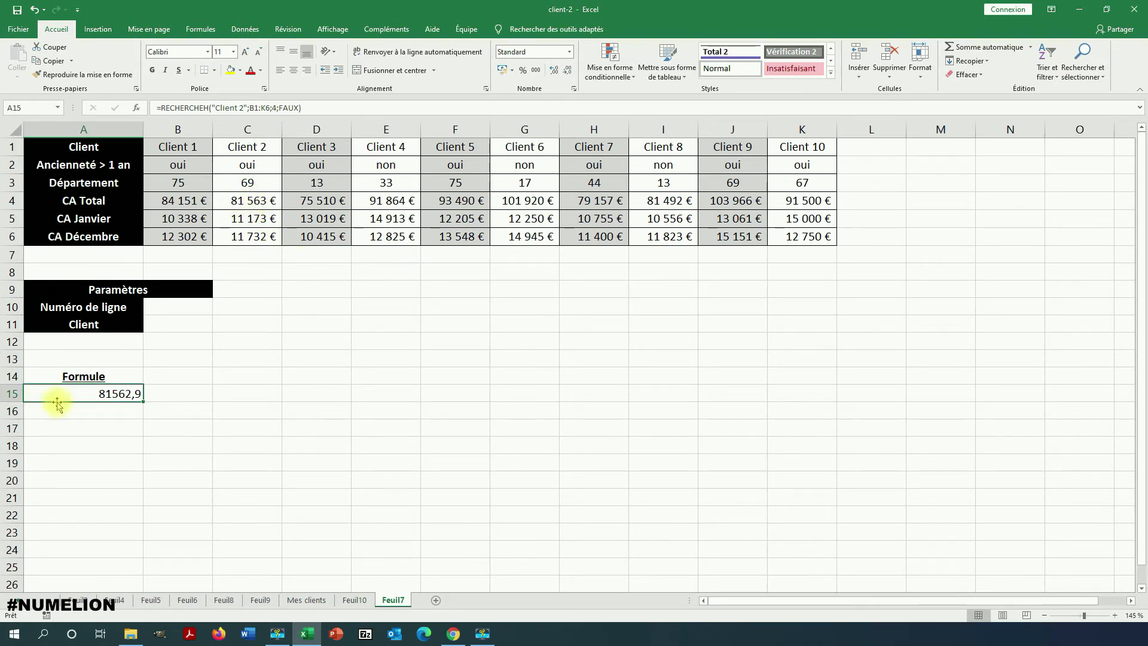
click(260, 202)
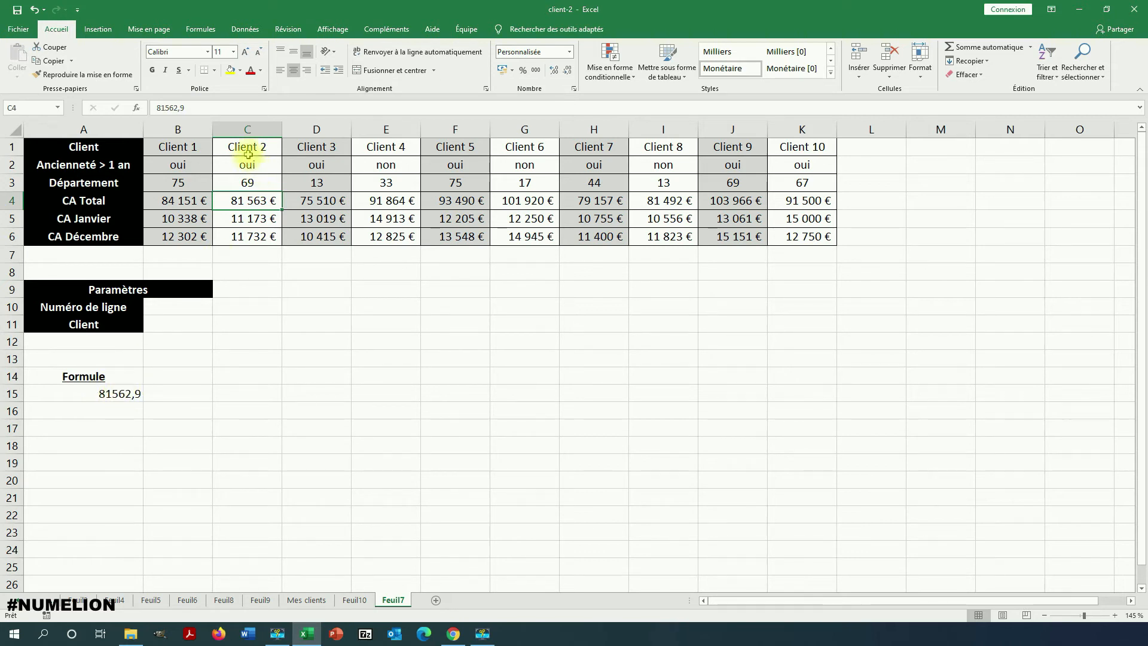
click(116, 393)
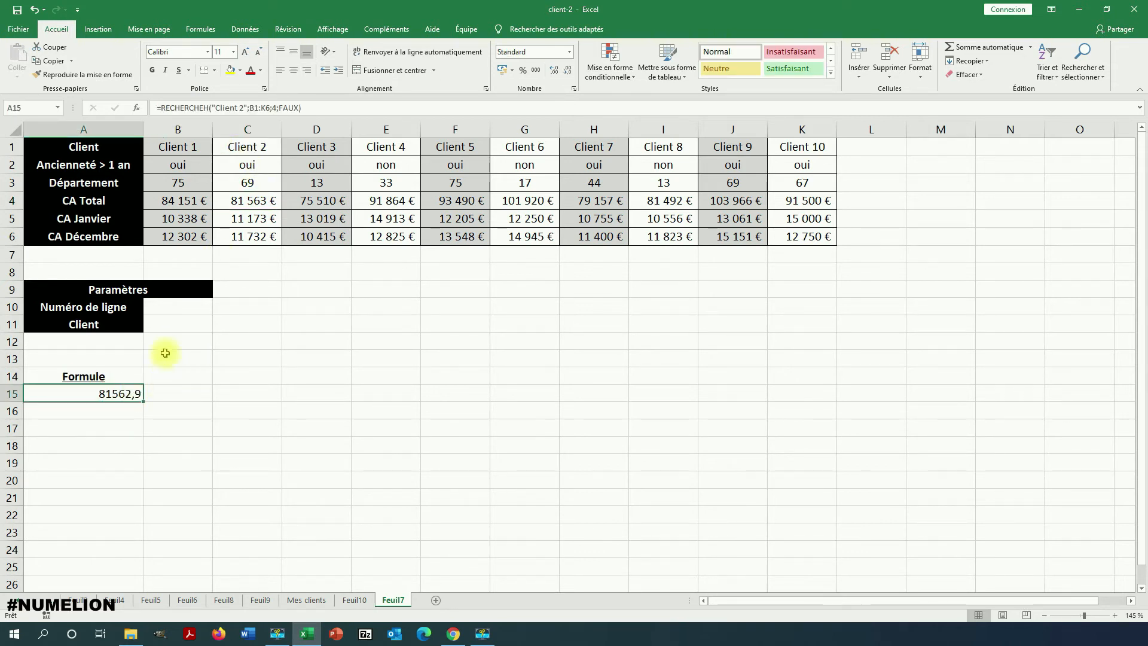
click(278, 107)
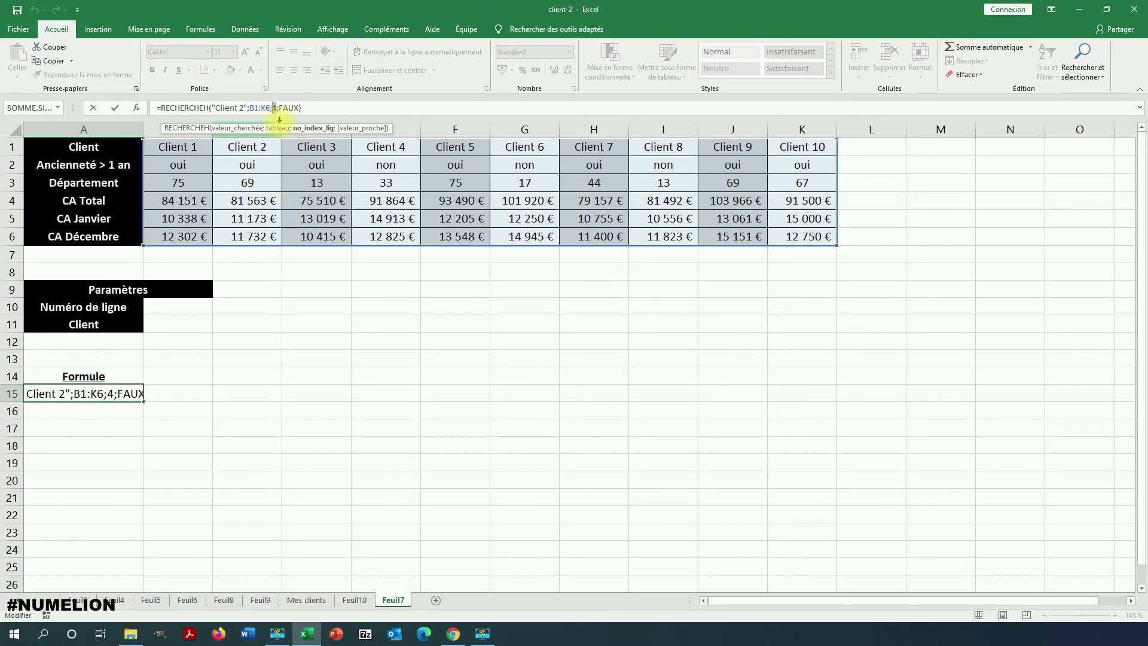
text(3)
key(Return)
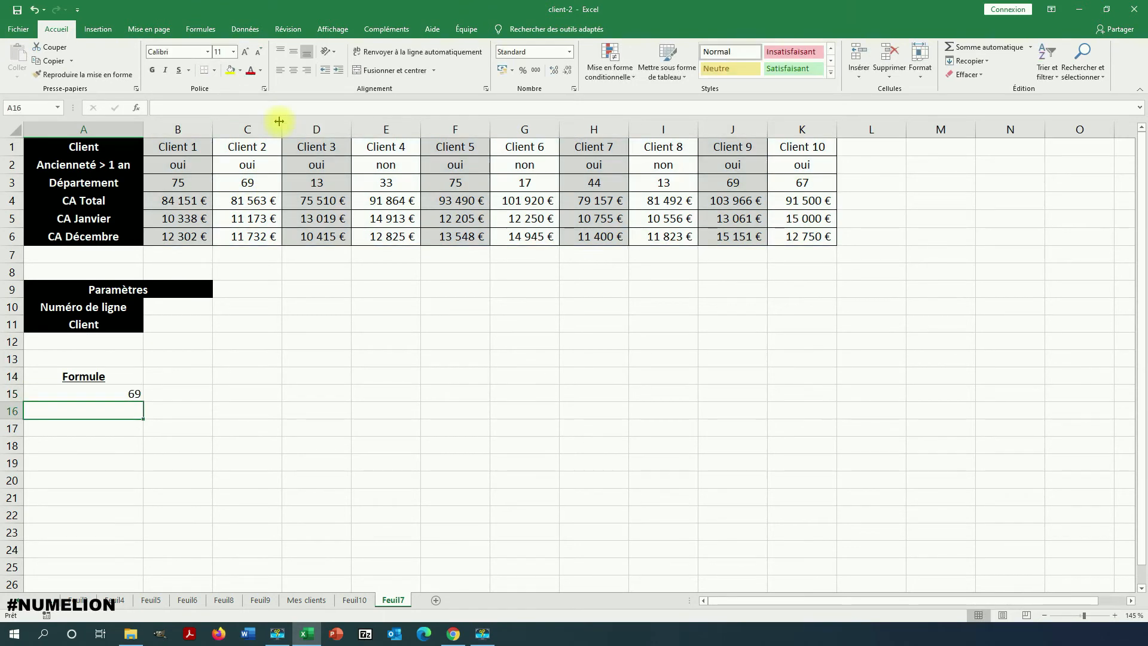
Edit the A15 formula to use approximate matching (VRAI) and look up "Client 11".
click(83, 393)
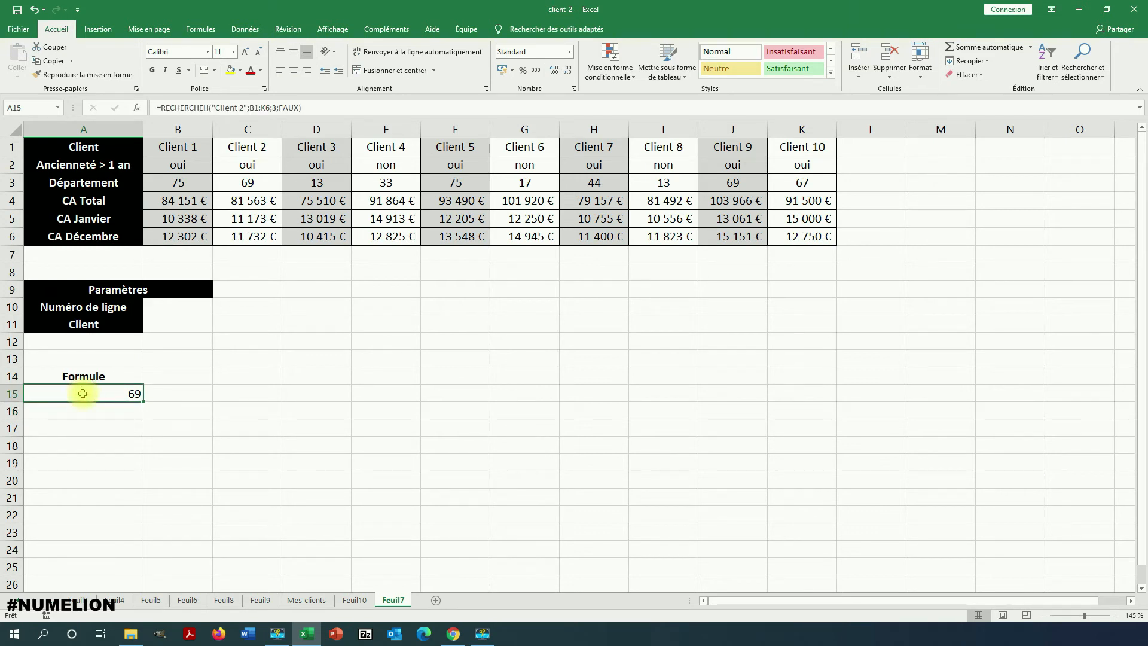
click(298, 107)
click(339, 127)
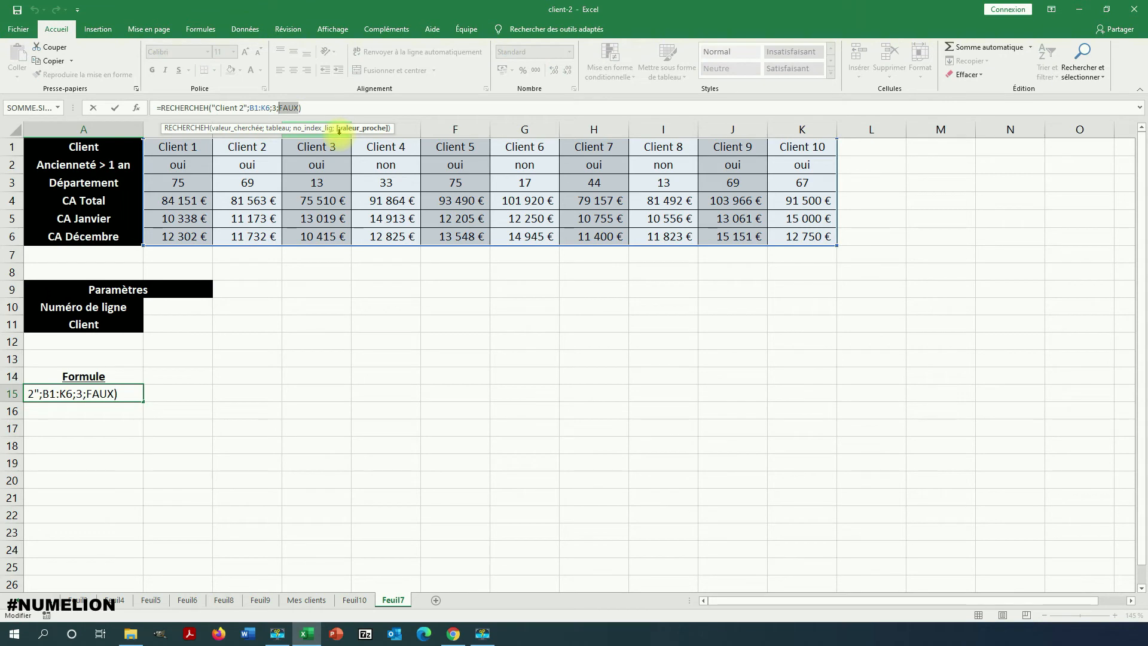
text(VRAI)
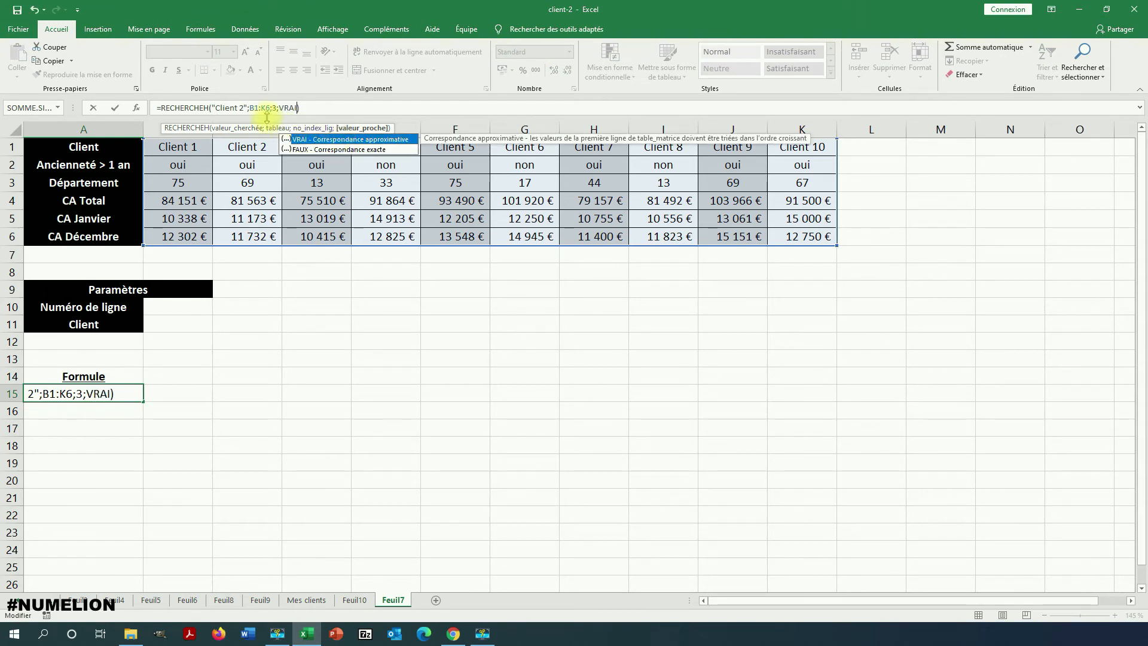
click(240, 107)
key(Delete)
text(11)
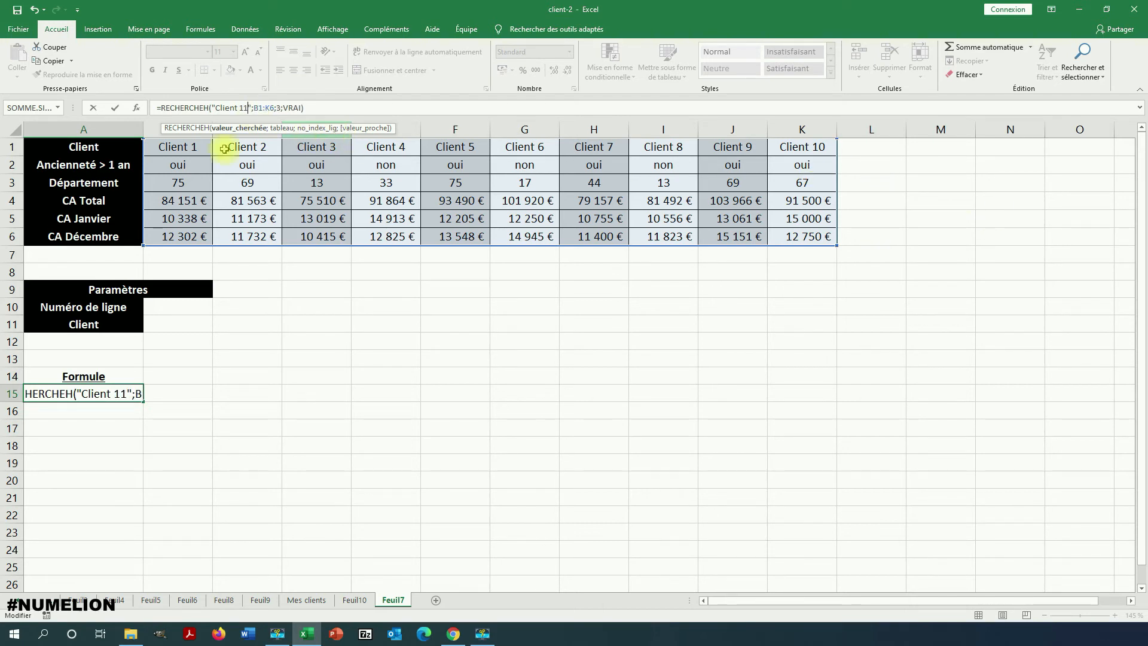
key(Return)
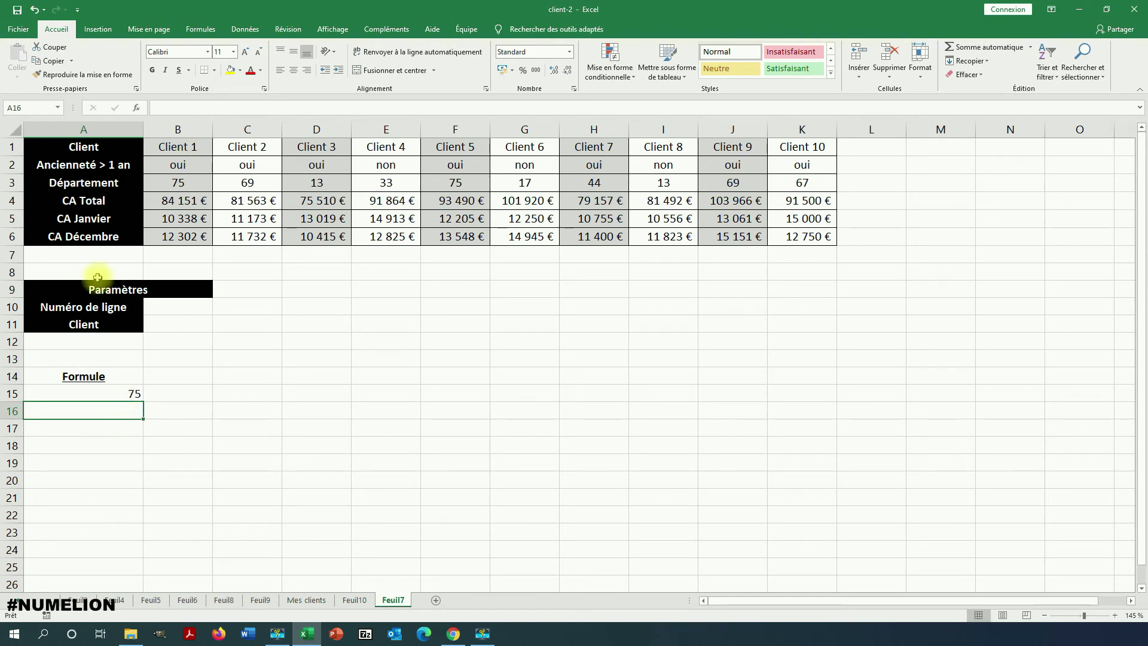
Make the A15 formula take its lookup value from cell B11 and its row index from cell B10.
click(121, 391)
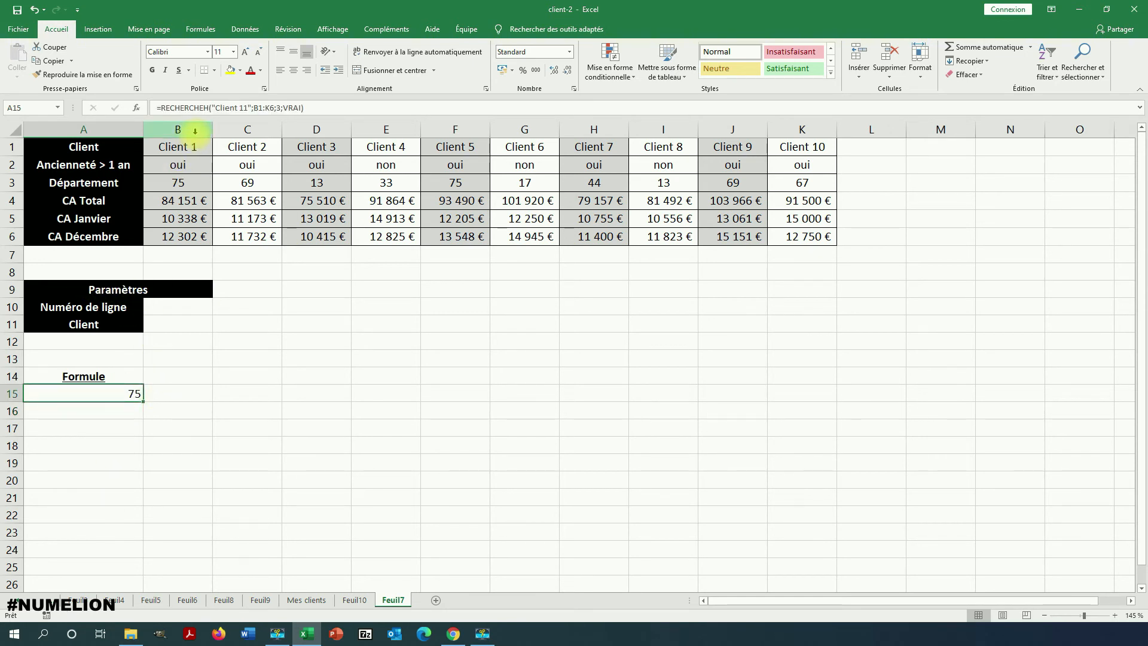
drag(252, 108, 212, 108)
key(Delete)
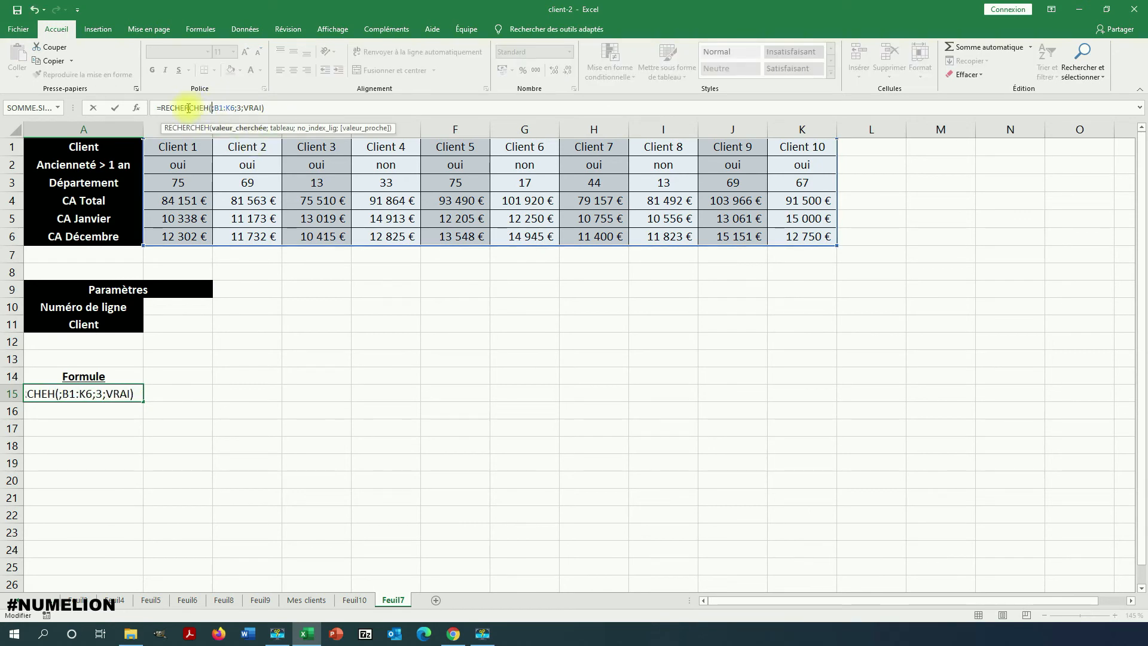
click(174, 323)
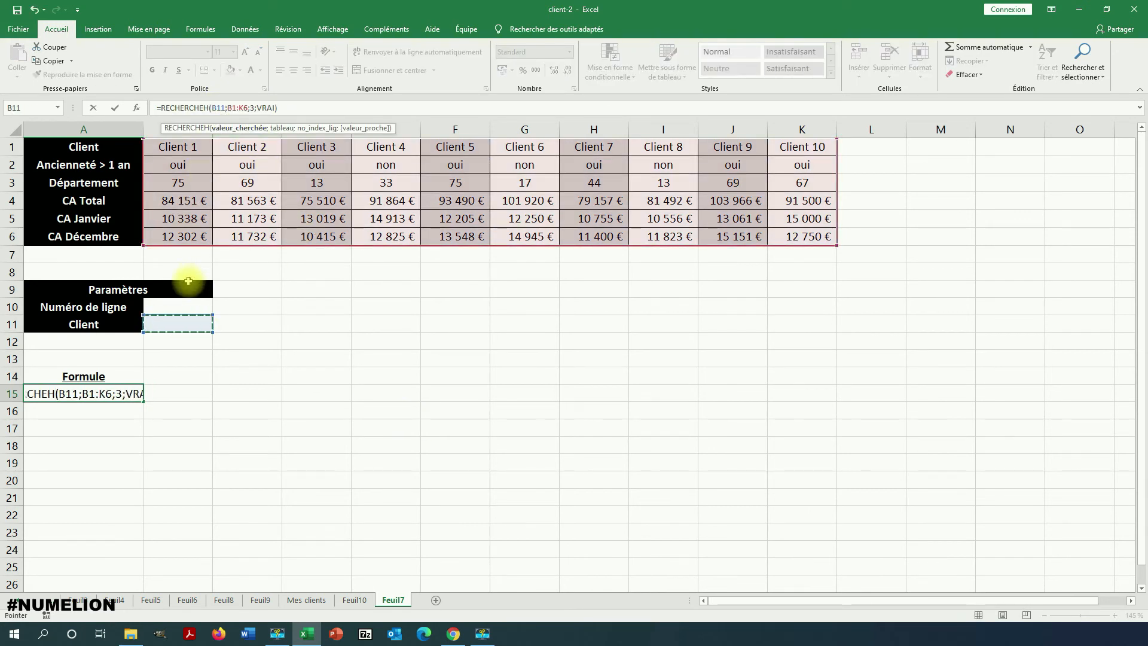
double_click(251, 108)
key(BackSpace)
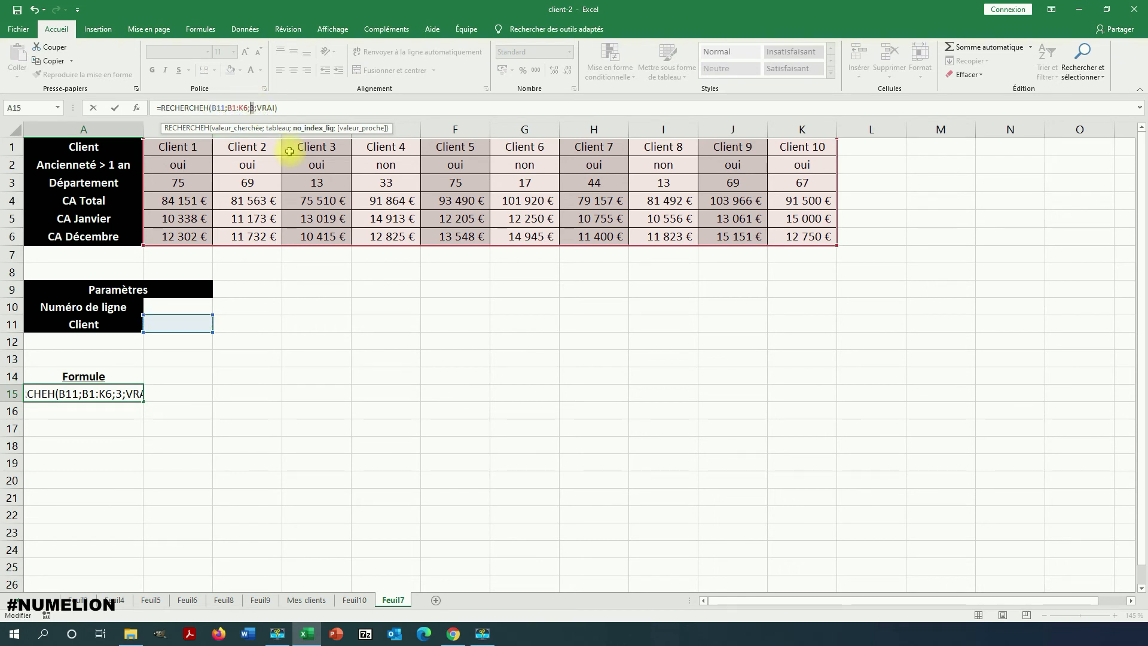
click(172, 313)
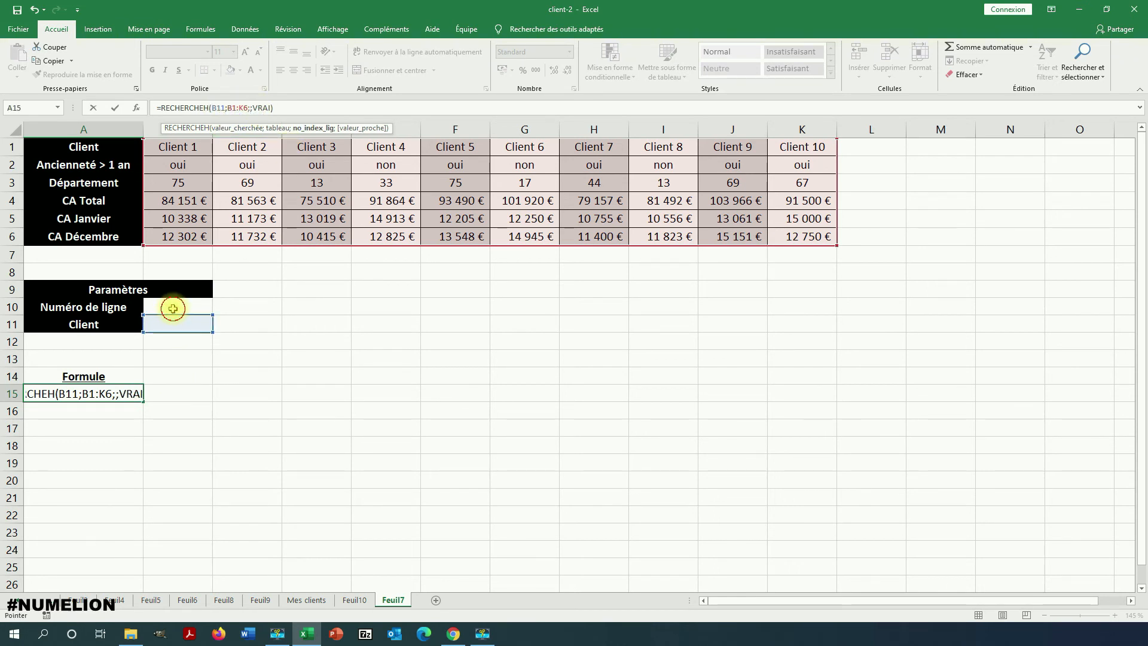
key(Return)
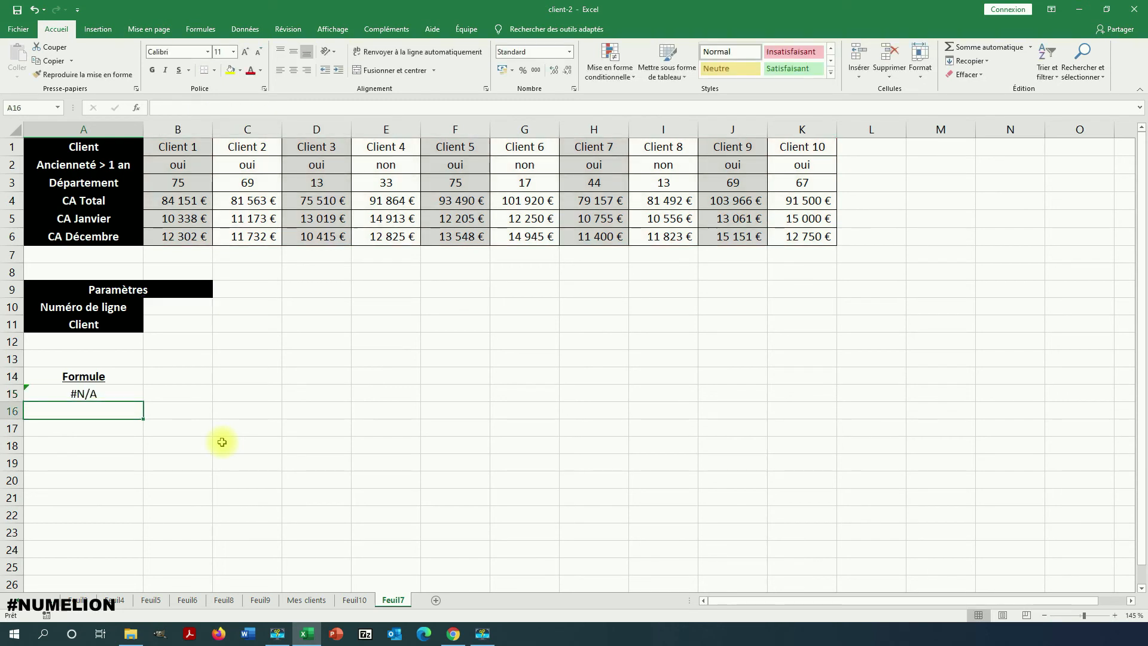
Fill in the parameters with Client 3 in B11 and line number 6 in B10, and check the formula in A15.
click(174, 323)
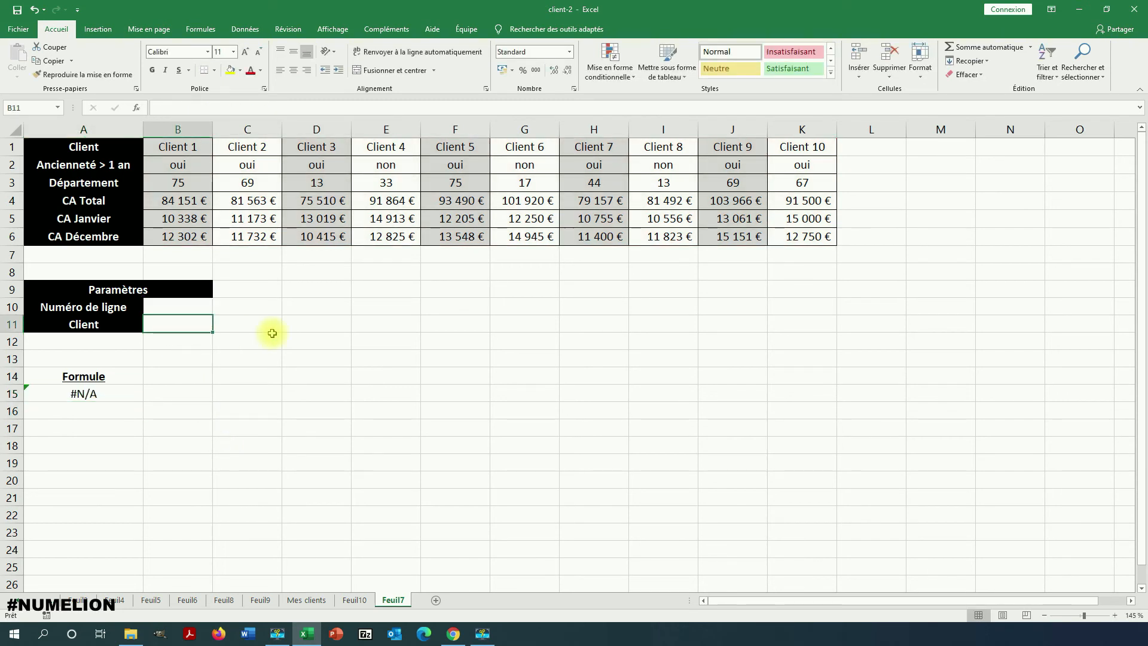
text(Clienyt)
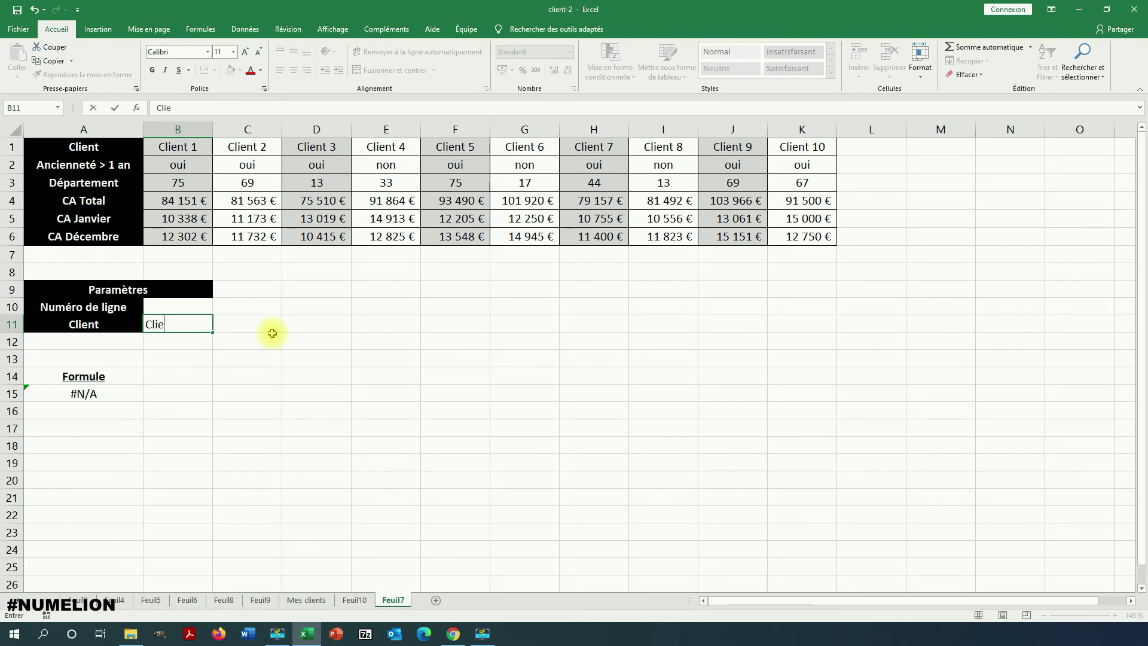
key(BackSpace)
key(BackSpace)
text(t 3)
click(198, 307)
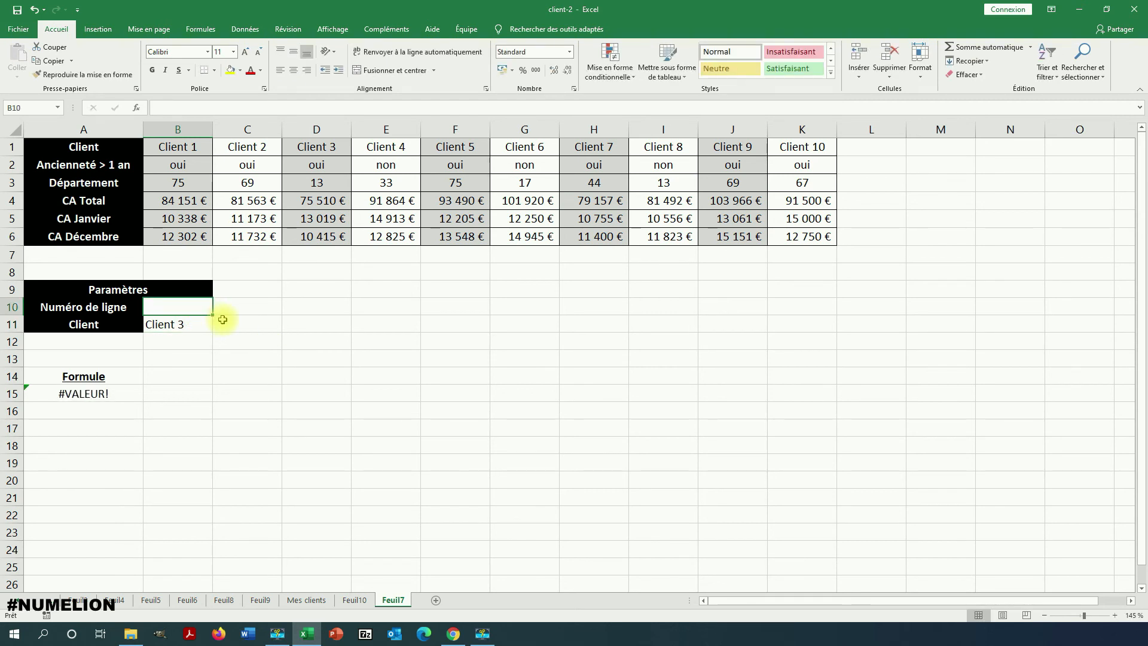
text(6)
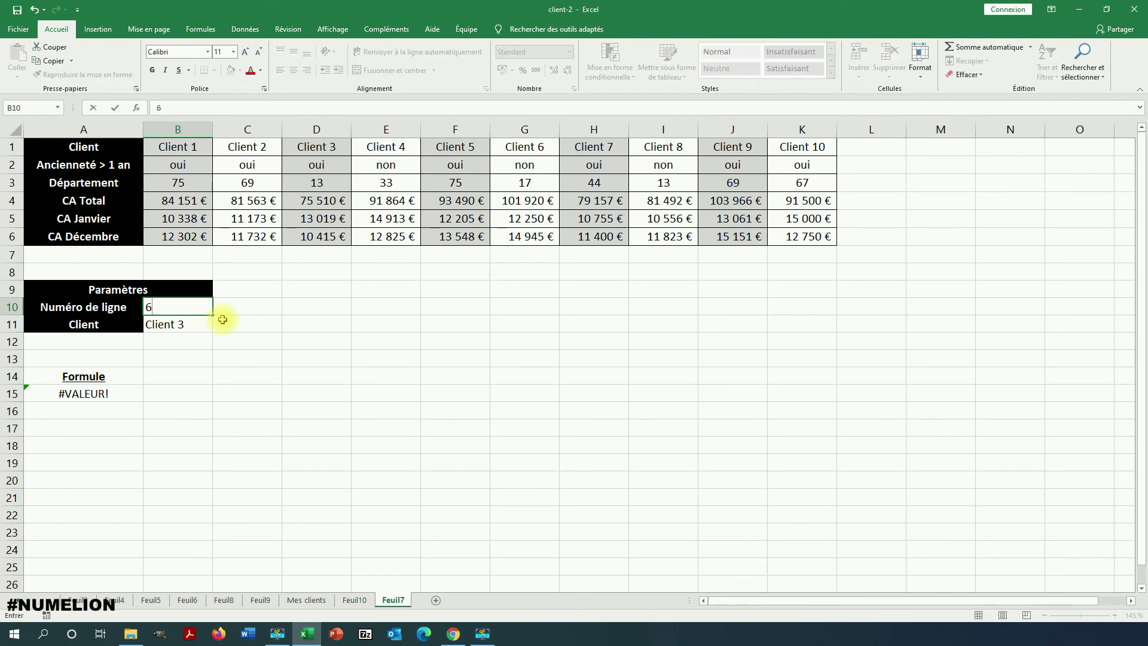
key(Return)
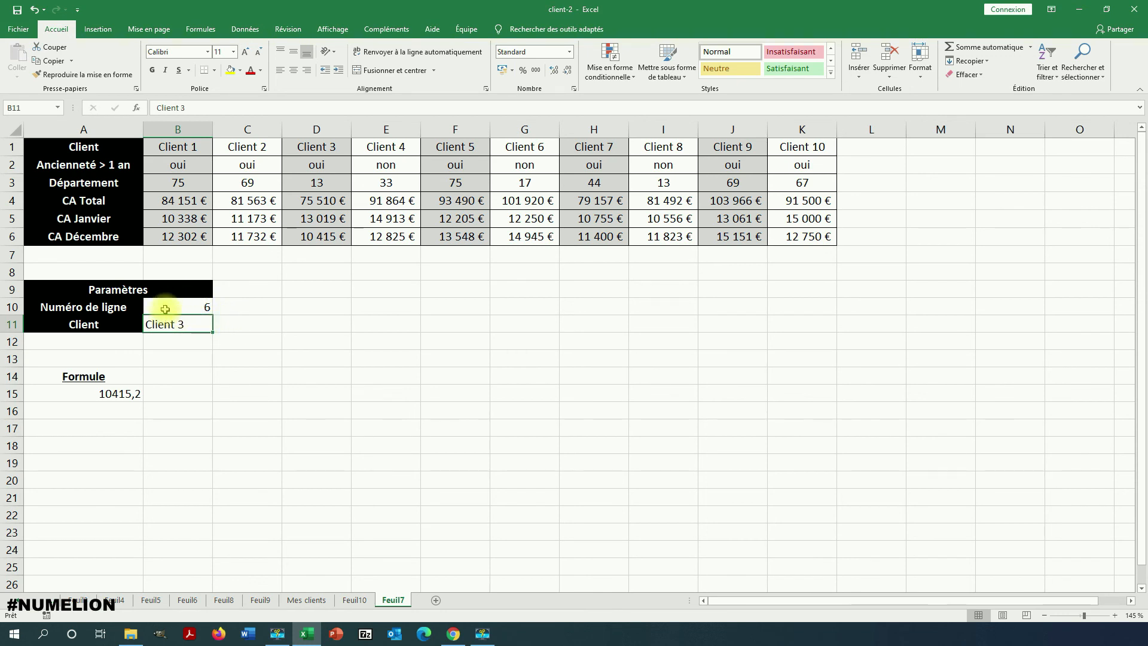
click(104, 393)
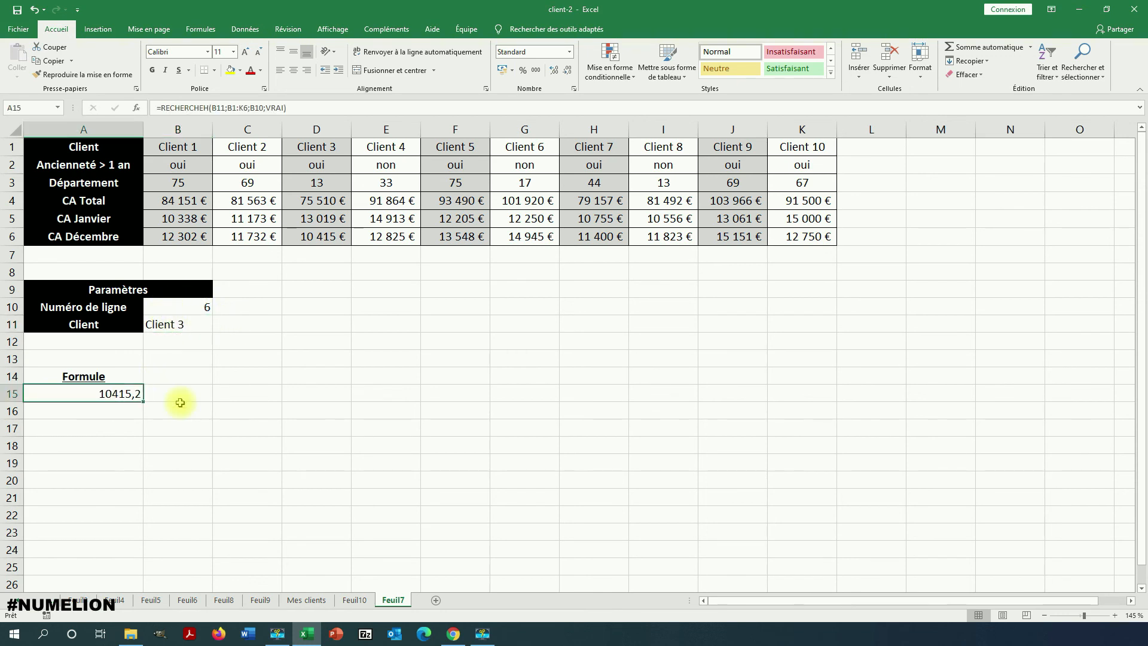